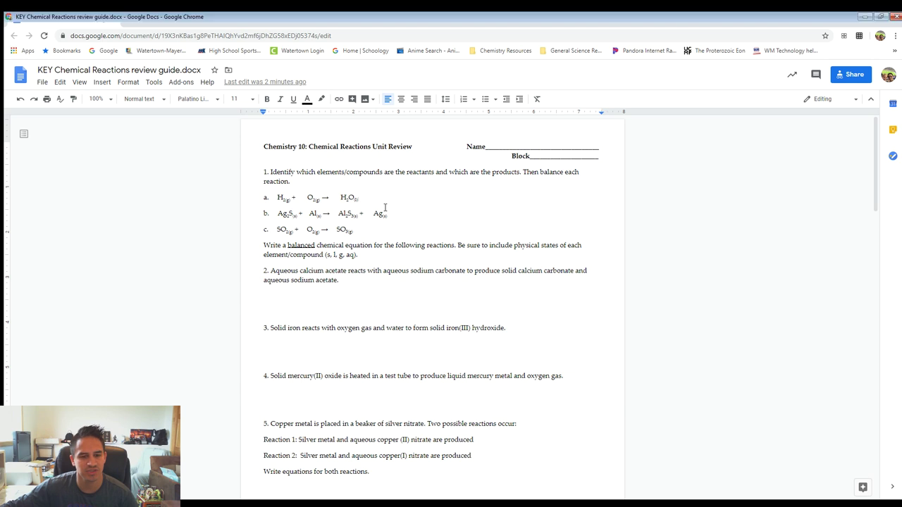
Add a red line under equation a reading 'reactants: H₂ and O₂ ; Products: H₂O' with subscripts.
{"action": "key", "text": "Return"}
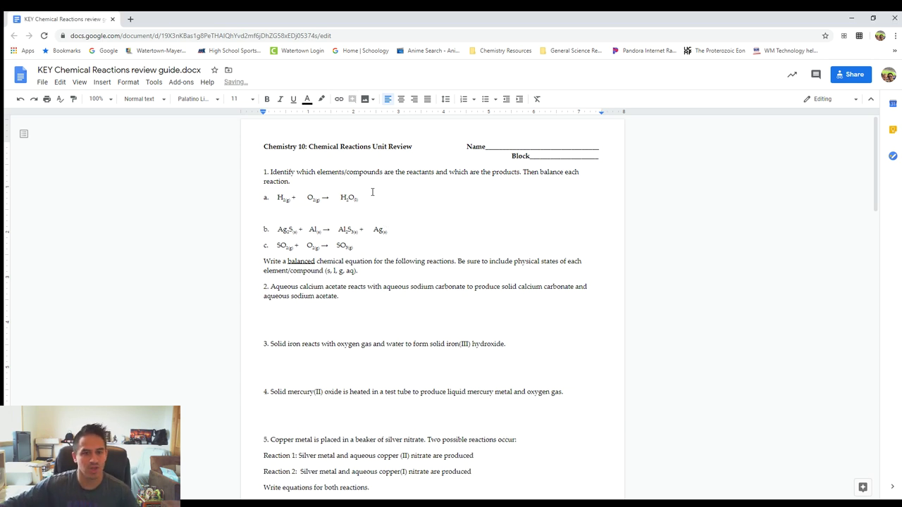
{"action": "left_click", "coordinate": [310, 101]}
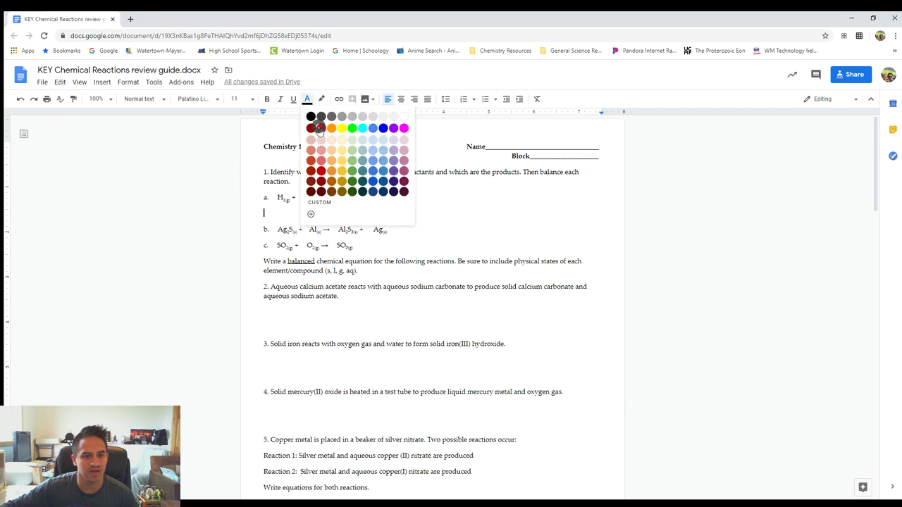
{"action": "left_click", "coordinate": [320, 128]}
{"action": "type", "text": "reactants"}
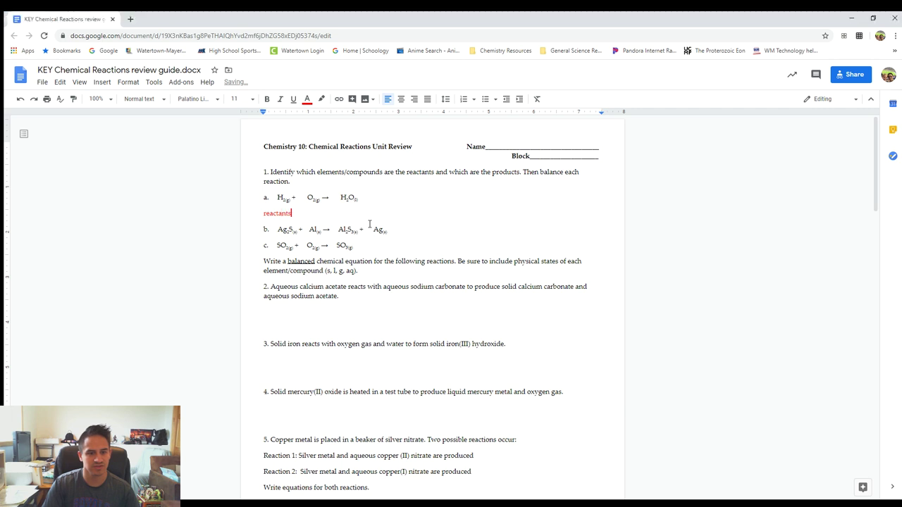
{"action": "type", "text": ":"}
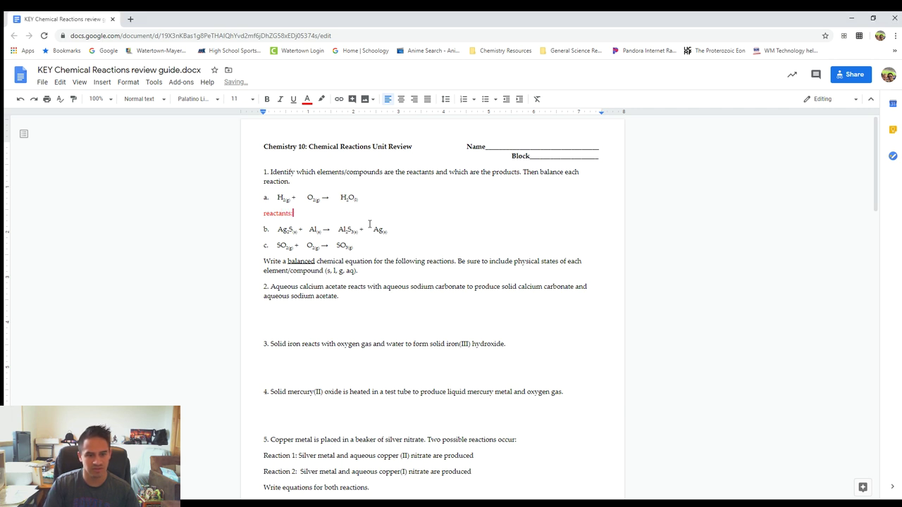
{"action": "type", "text": " H2 and O2"}
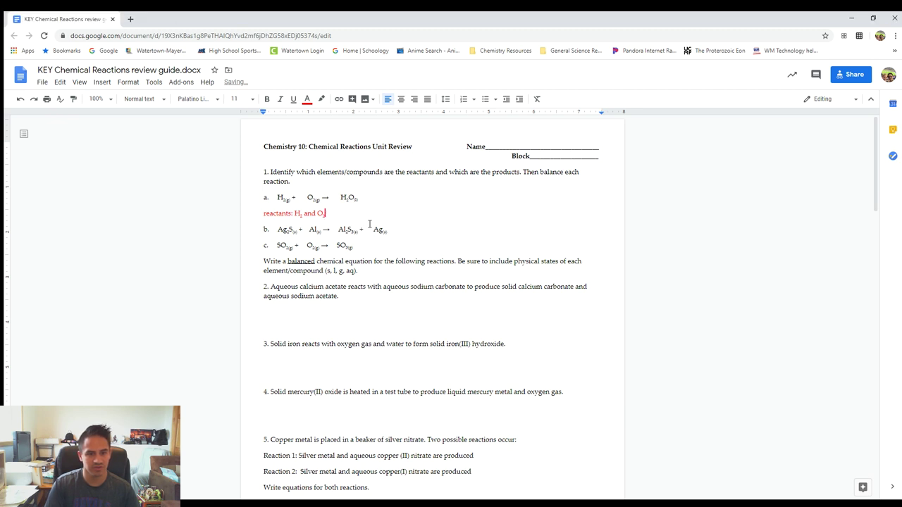
{"action": "type", "text": " ;Produc"}
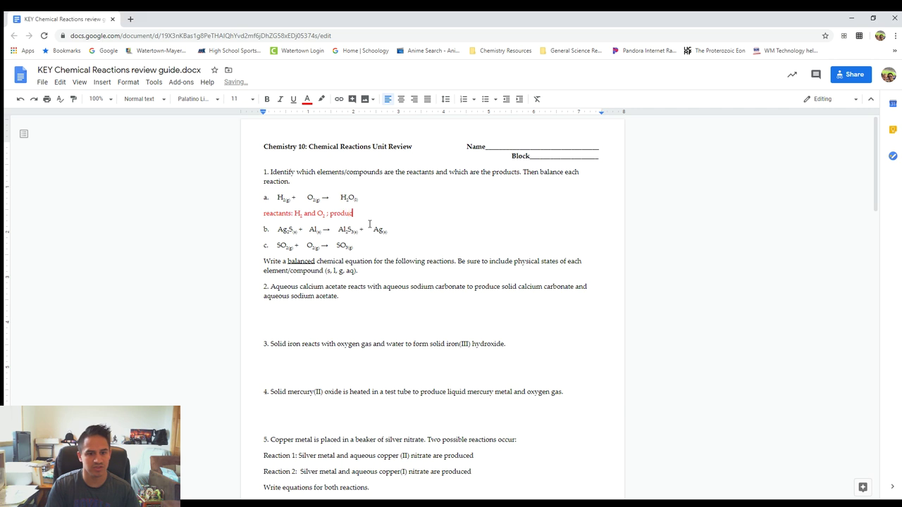
{"action": "type", "text": "ts: H"}
{"action": "key", "text": "ctrl+comma"}
{"action": "type", "text": "2"}
{"action": "key", "text": "ctrl+comma"}
{"action": "type", "text": "O"}
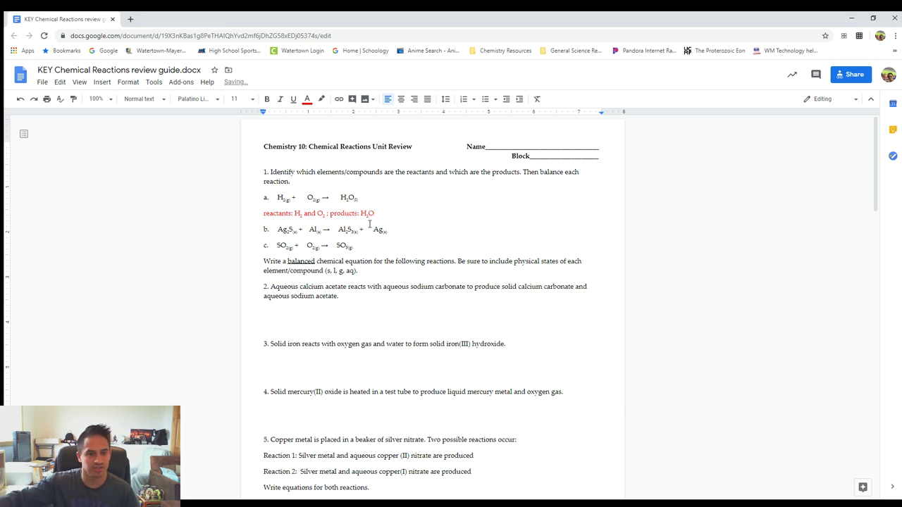
{"action": "left_click", "coordinate": [277, 198]}
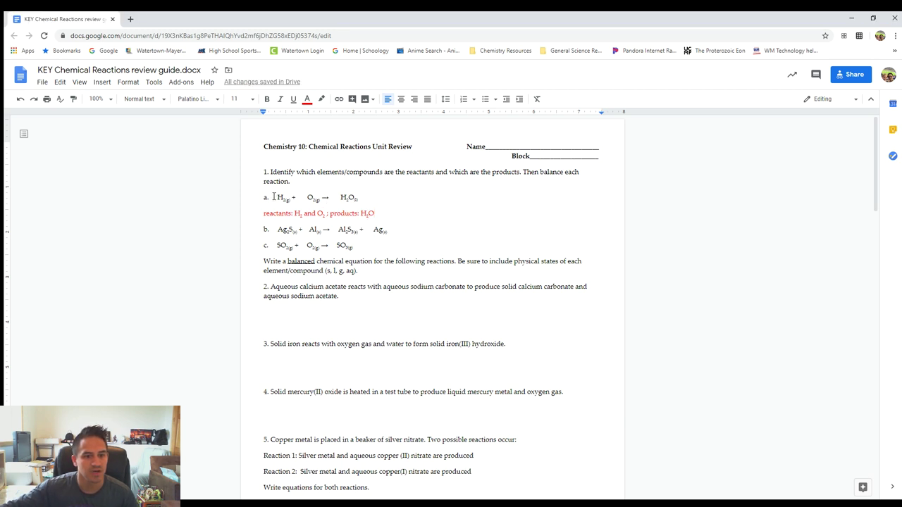
Add a red coefficient 2 before H₂O in equation a.
{"action": "left_click", "coordinate": [307, 99]}
{"action": "left_click", "coordinate": [321, 128]}
{"action": "left_click", "coordinate": [337, 197]}
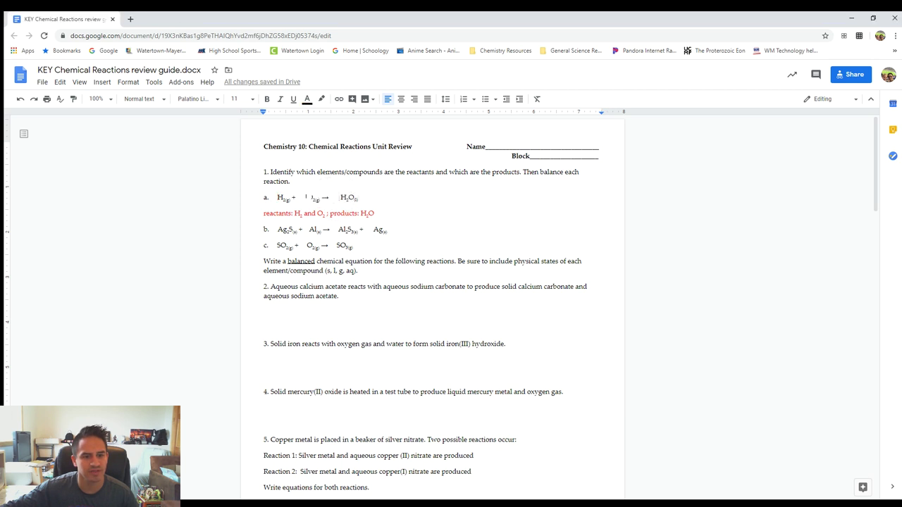
{"action": "left_click", "coordinate": [305, 197]}
{"action": "left_click", "coordinate": [337, 197]}
{"action": "left_click", "coordinate": [307, 100]}
{"action": "left_click", "coordinate": [321, 129]}
{"action": "type", "text": "2"}
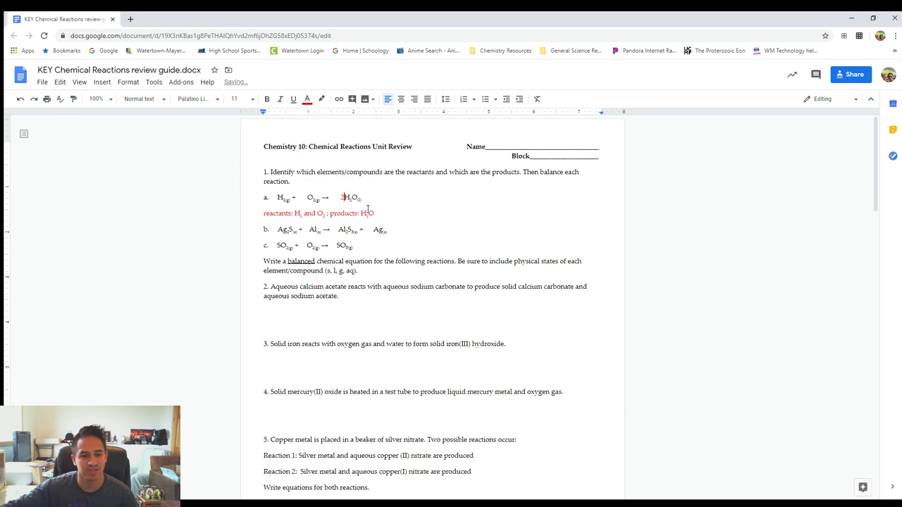
{"action": "left_click_drag", "start_coordinate": [346, 200], "coordinate": [339, 201]}
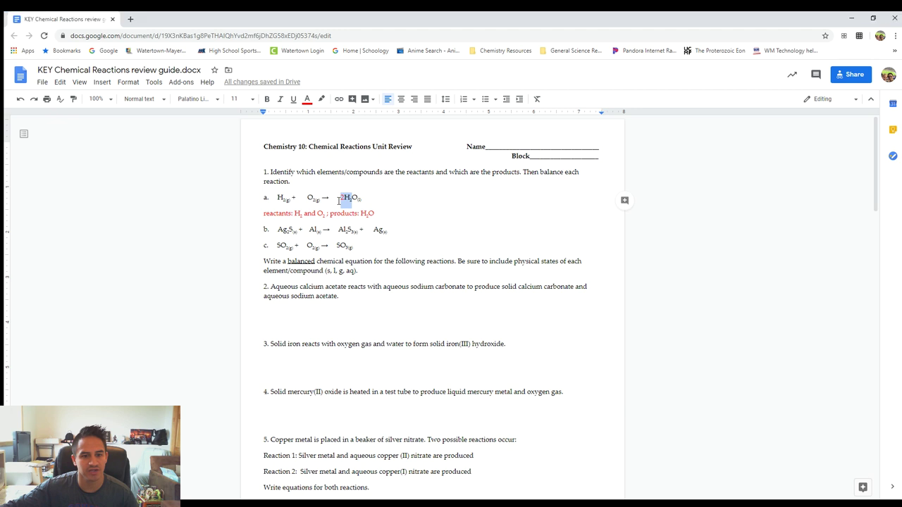
Add a red coefficient 2 before H₂ in equation a, giving 2H₂ + O₂ → 2H₂O.
{"action": "left_click", "coordinate": [273, 200]}
{"action": "left_click", "coordinate": [307, 99]}
{"action": "left_click", "coordinate": [319, 127]}
{"action": "type", "text": "2"}
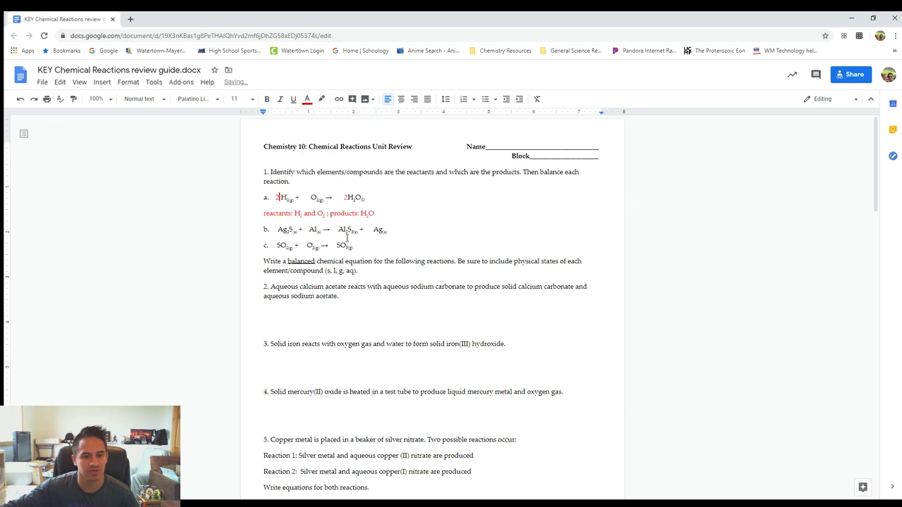
{"action": "key", "text": "ctrl+z"}
{"action": "left_click", "coordinate": [307, 99]}
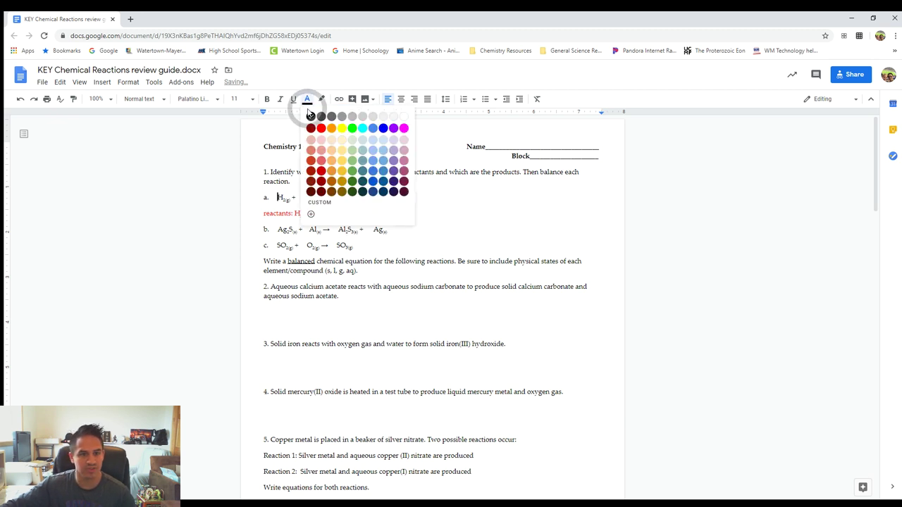
{"action": "left_click", "coordinate": [320, 128]}
{"action": "type", "text": "2"}
{"action": "left_click", "coordinate": [405, 236]}
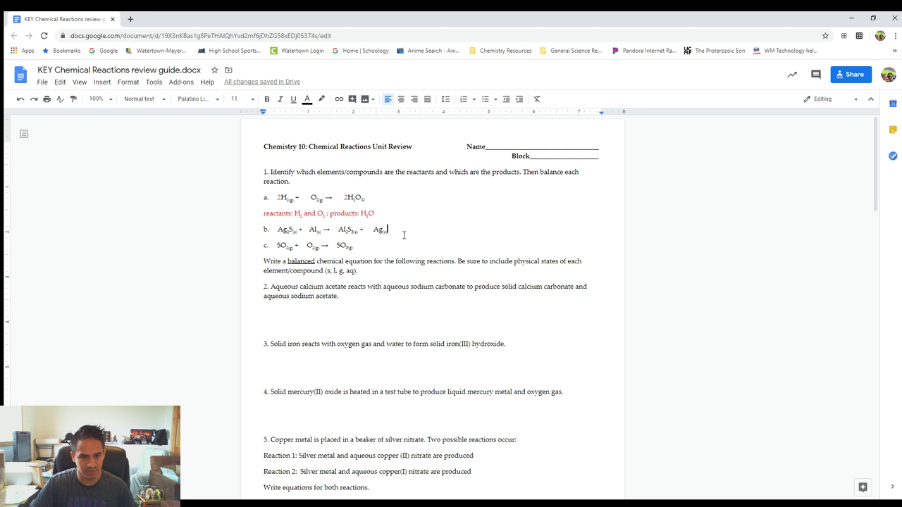
Add a red line under equation b listing reactants Ag₂S and Al, products Al₂S and Ag.
{"action": "key", "text": "Return"}
{"action": "left_click", "coordinate": [307, 100]}
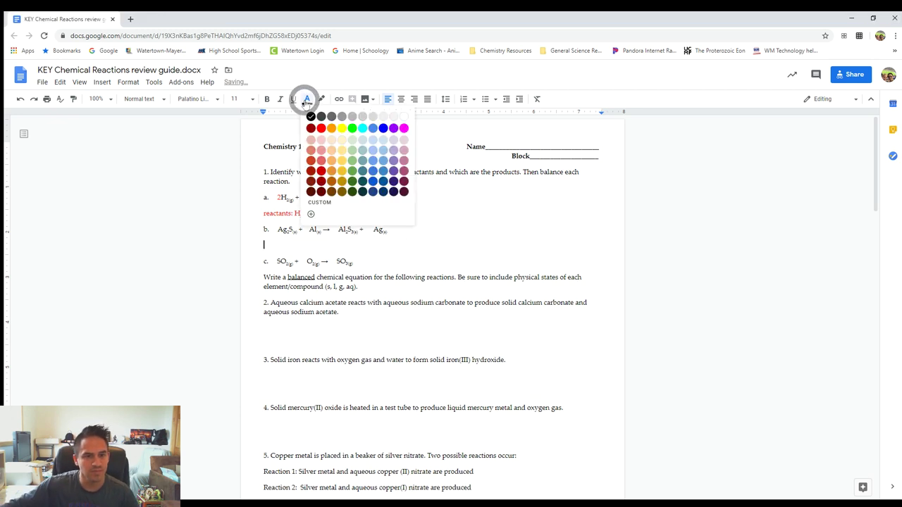
{"action": "left_click", "coordinate": [320, 129]}
{"action": "type", "text": "rea"}
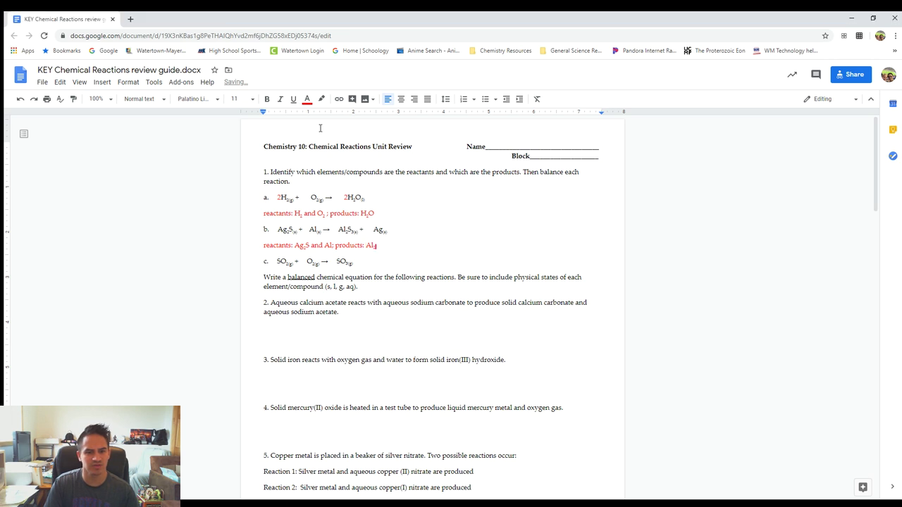
{"action": "type", "text": "S and Ag"}
{"action": "left_click", "coordinate": [318, 231]}
{"action": "left_click_drag", "start_coordinate": [318, 230], "coordinate": [402, 233]}
{"action": "left_click", "coordinate": [412, 232]}
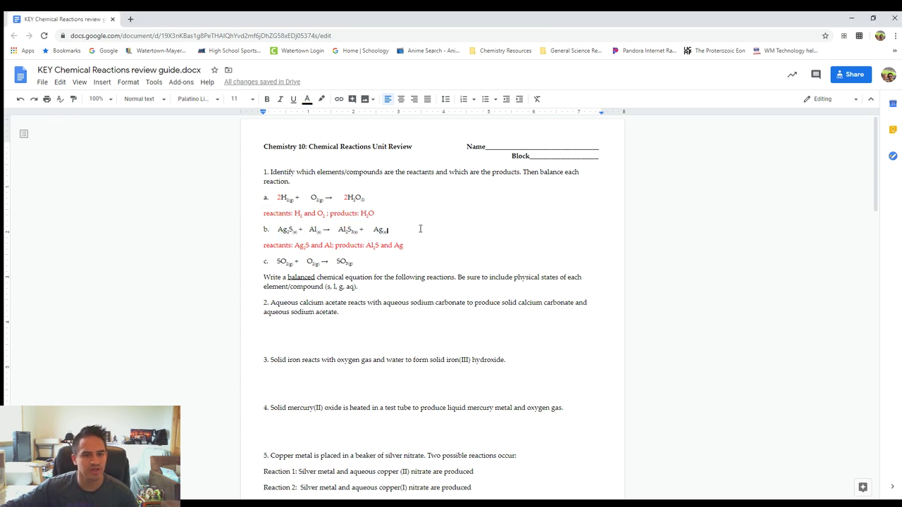
{"action": "left_click", "coordinate": [273, 231]}
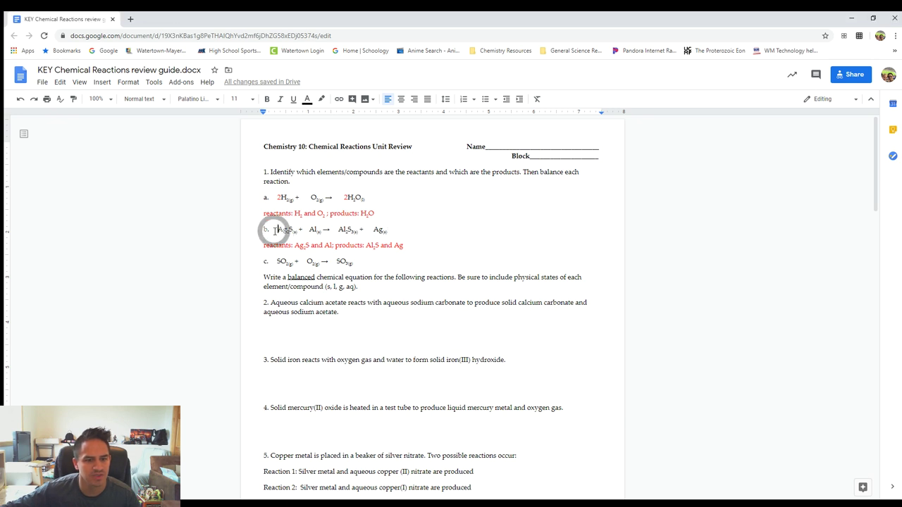
Add a red coefficient 2 before Ag in equation b.
{"action": "left_click", "coordinate": [373, 230]}
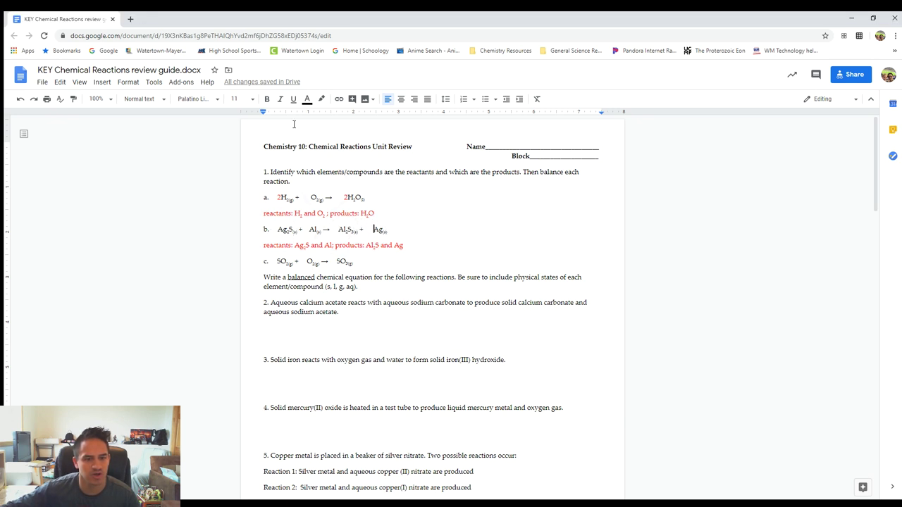
{"action": "left_click", "coordinate": [307, 99]}
{"action": "left_click", "coordinate": [319, 126]}
{"action": "type", "text": "2"}
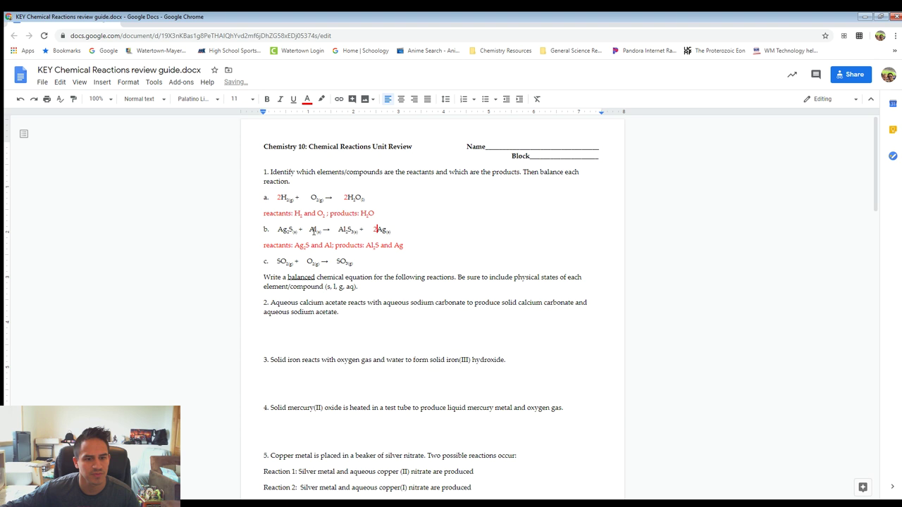
Add a red coefficient 2 before Al in equation b.
{"action": "left_click", "coordinate": [334, 229]}
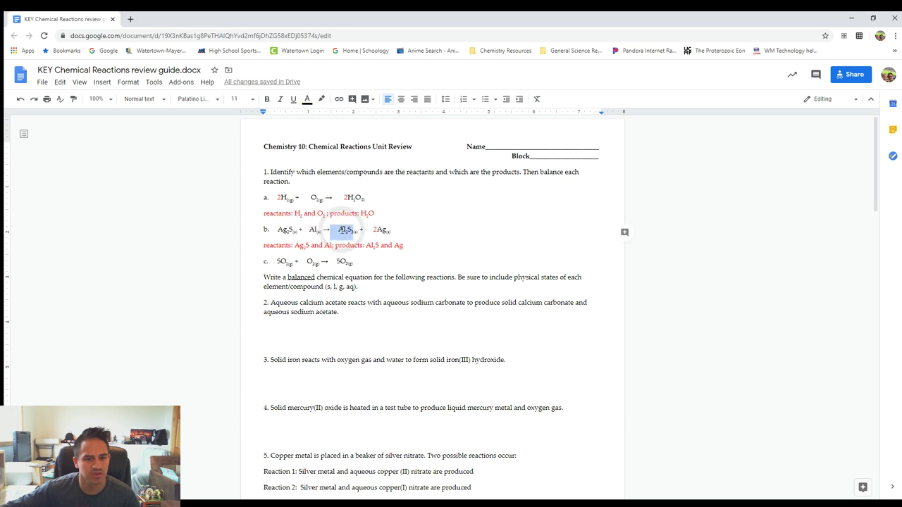
{"action": "left_click", "coordinate": [342, 230]}
{"action": "left_click", "coordinate": [307, 229]}
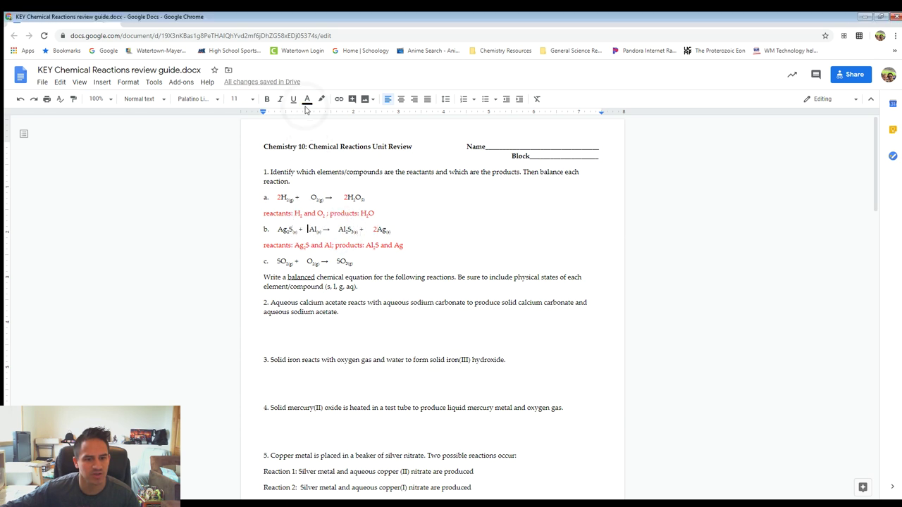
{"action": "left_click", "coordinate": [306, 230]}
{"action": "left_click", "coordinate": [307, 99]}
{"action": "left_click", "coordinate": [316, 130]}
{"action": "type", "text": "2"}
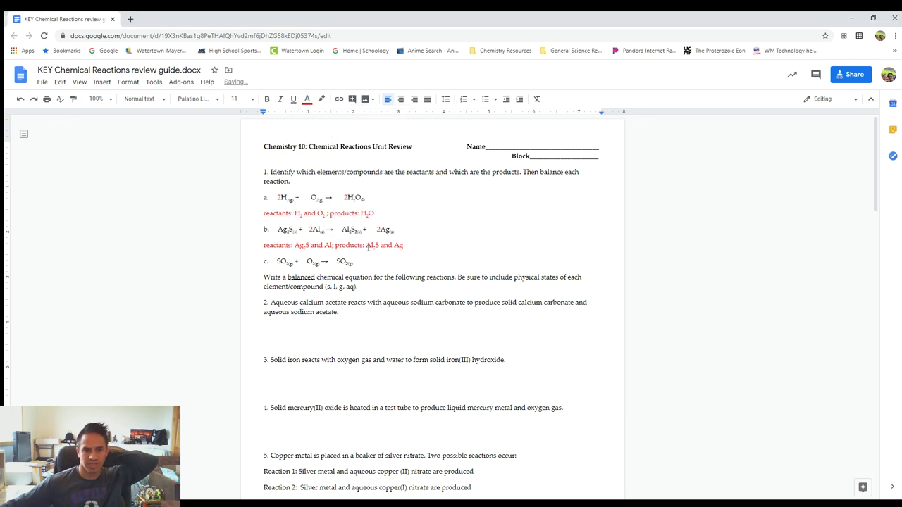
Start a red line under equation c reading 'reactants: SO2 and O'.
{"action": "left_click", "coordinate": [364, 262]}
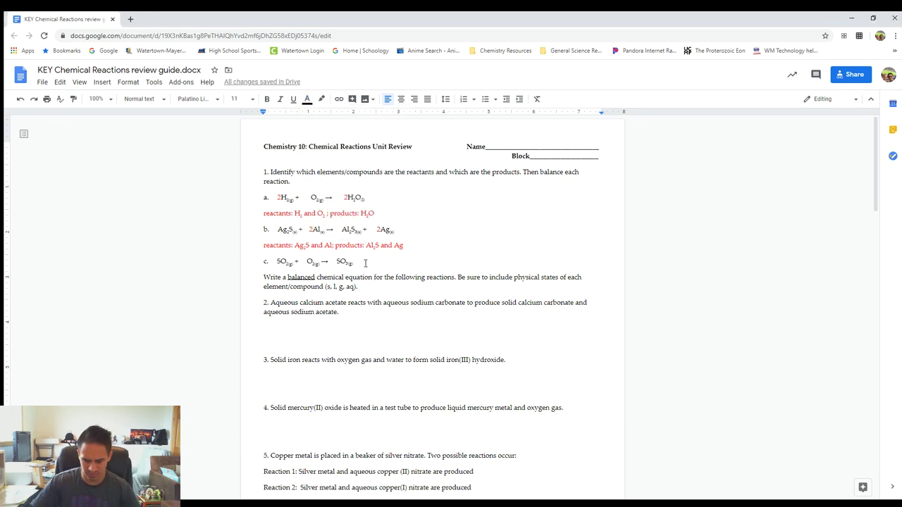
{"action": "key", "text": "Return"}
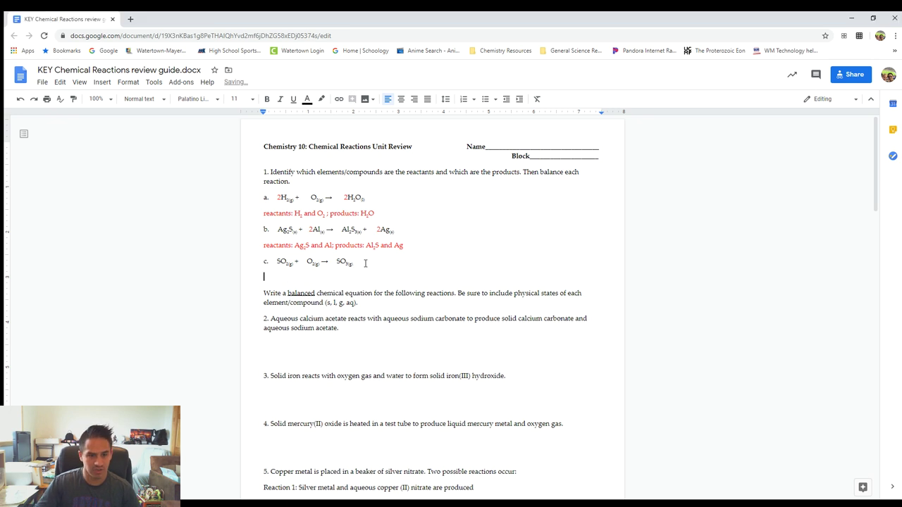
{"action": "left_click", "coordinate": [307, 99]}
{"action": "left_click", "coordinate": [310, 127]}
{"action": "type", "text": "reactants"}
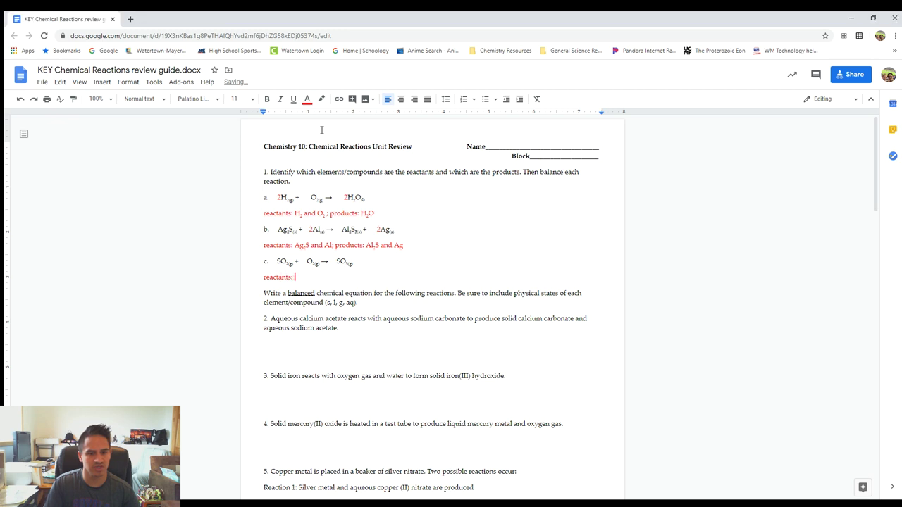
{"action": "type", "text": ": SO2 and O"}
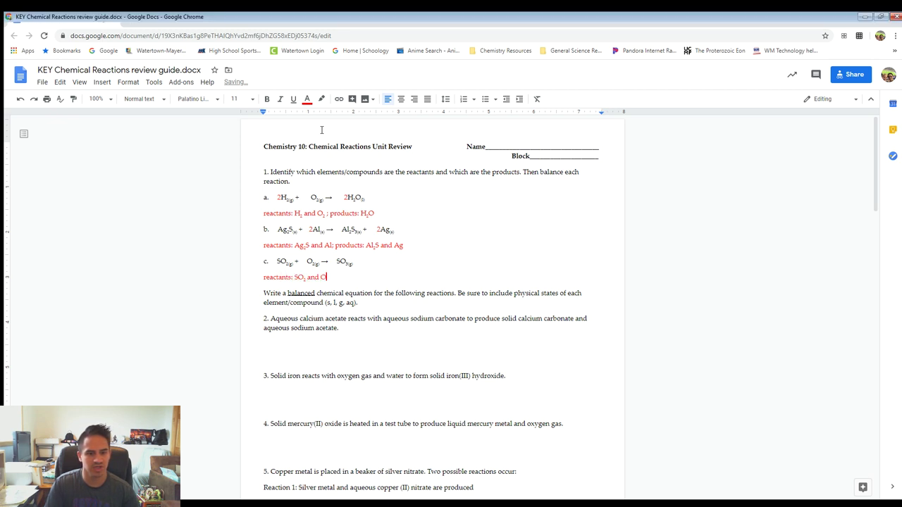
Finish item c's red line with subscripts: 'reactants: SO₂ and O₂; products SO₃'.
{"action": "key", "text": "ctrl+comma"}
{"action": "type", "text": "2"}
{"action": "key", "text": "ctrl+comma"}
{"action": "type", "text": "; proid"}
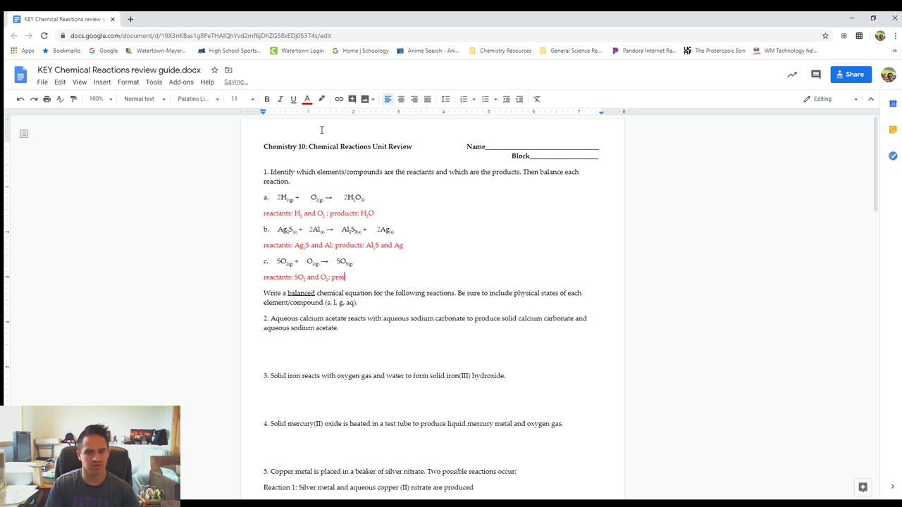
{"action": "type", "text": "ucts SO"}
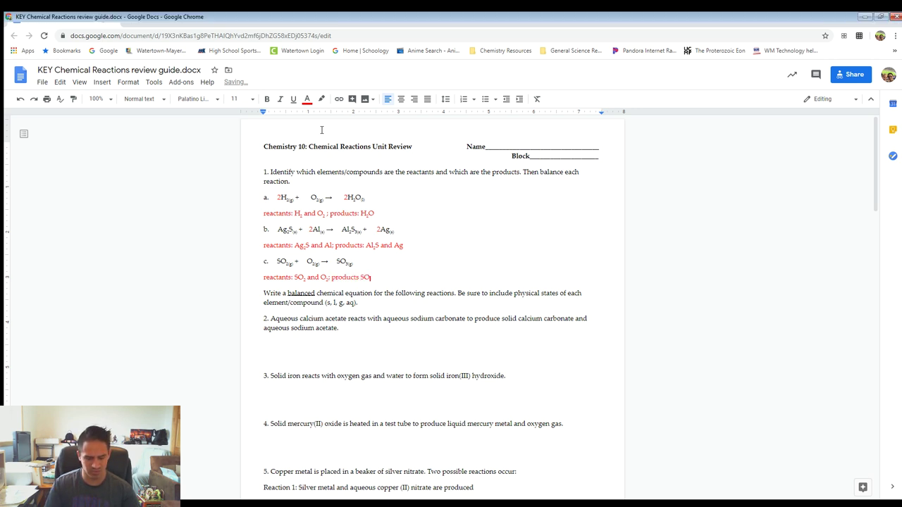
{"action": "key", "text": "ctrl+comma"}
{"action": "type", "text": "3"}
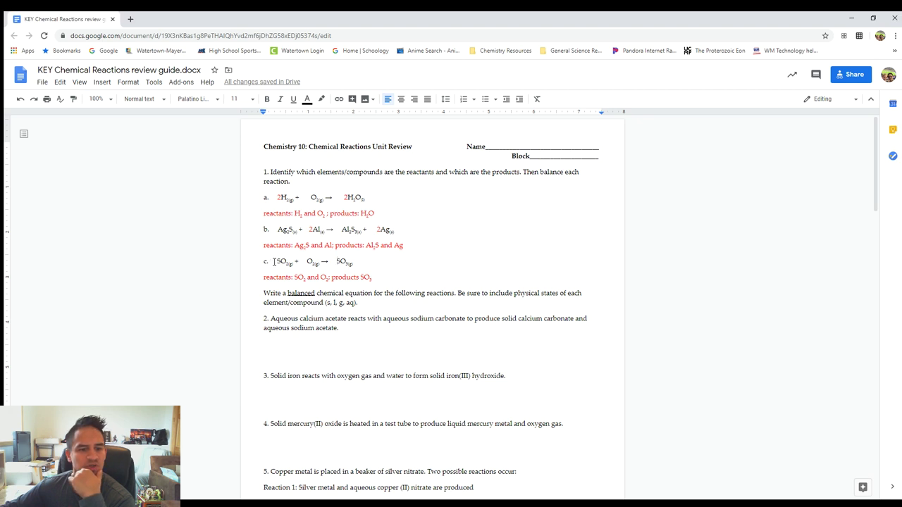
Add a red coefficient 2 before SO₃ in equation c.
{"action": "left_click_drag", "start_coordinate": [279, 262], "coordinate": [346, 262]}
{"action": "left_click", "coordinate": [360, 264]}
{"action": "left_click", "coordinate": [338, 262]}
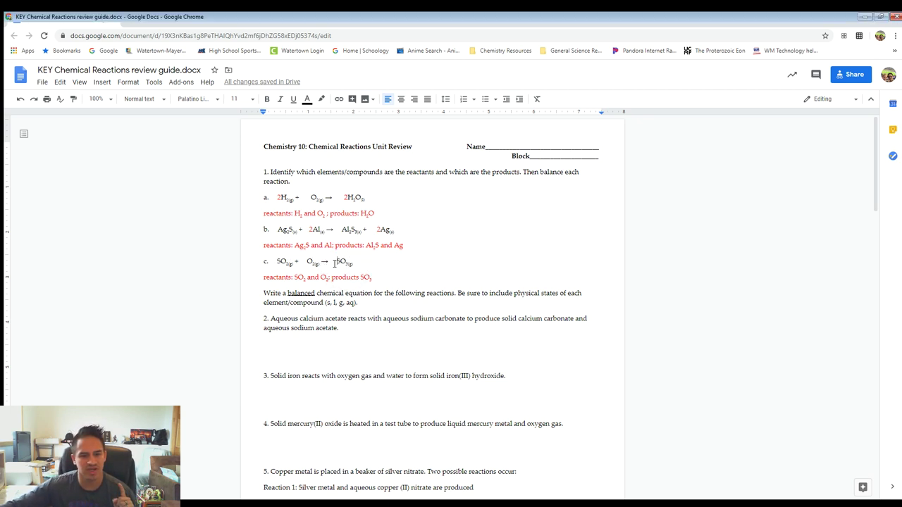
{"action": "left_click_drag", "start_coordinate": [336, 262], "coordinate": [329, 264]}
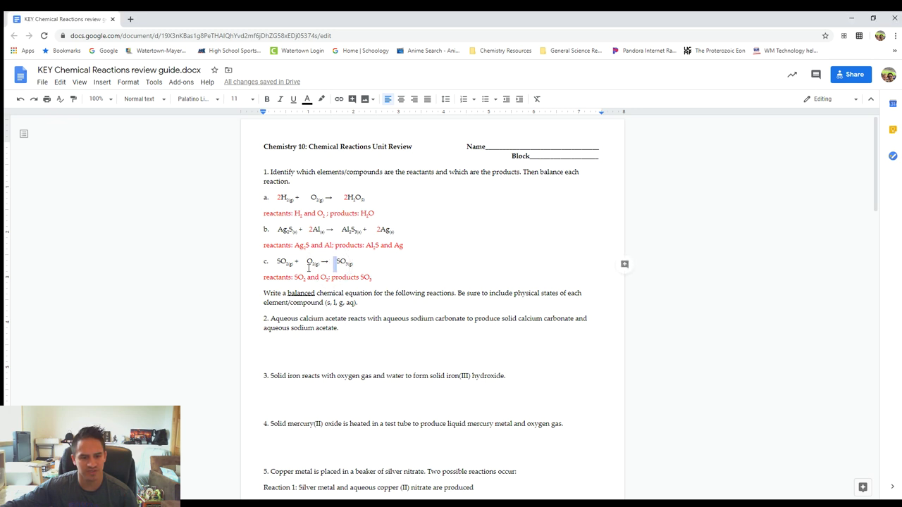
{"action": "left_click_drag", "start_coordinate": [275, 262], "coordinate": [271, 262]}
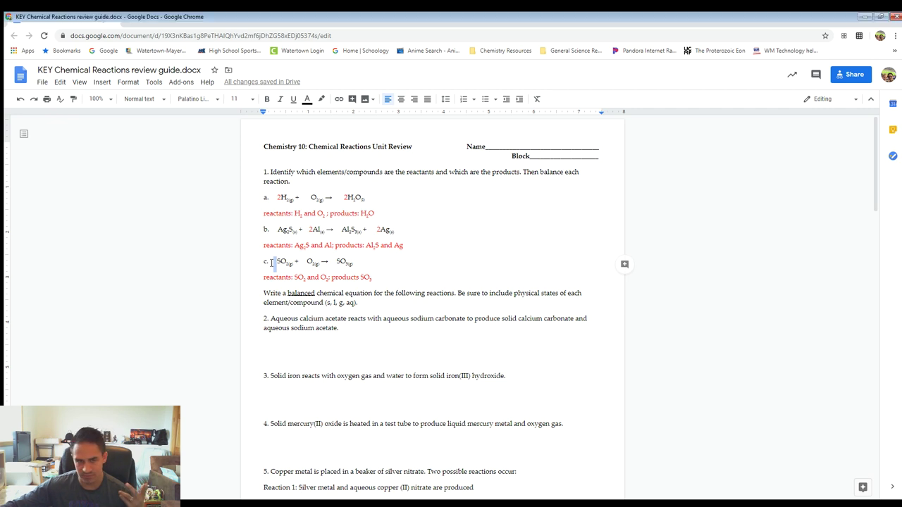
{"action": "left_click", "coordinate": [331, 262]}
{"action": "left_click", "coordinate": [336, 262]}
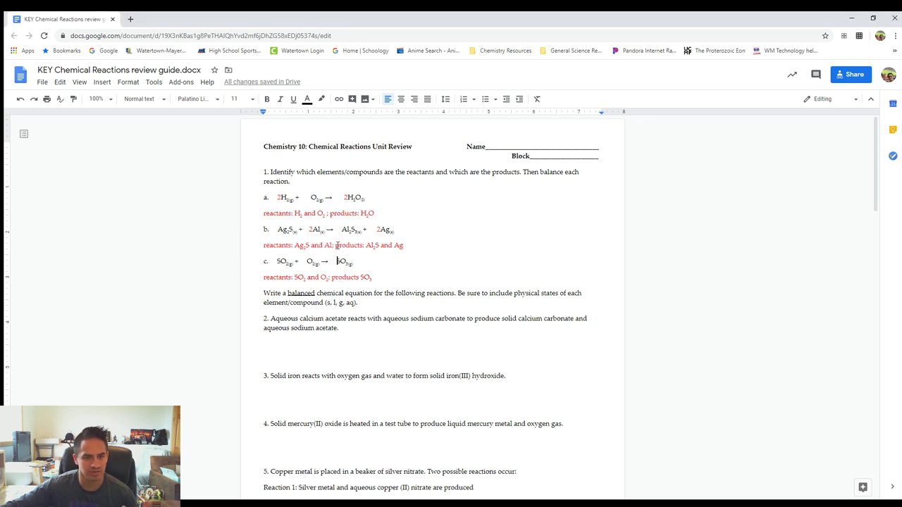
{"action": "left_click", "coordinate": [306, 100]}
{"action": "left_click", "coordinate": [317, 198]}
{"action": "type", "text": "2"}
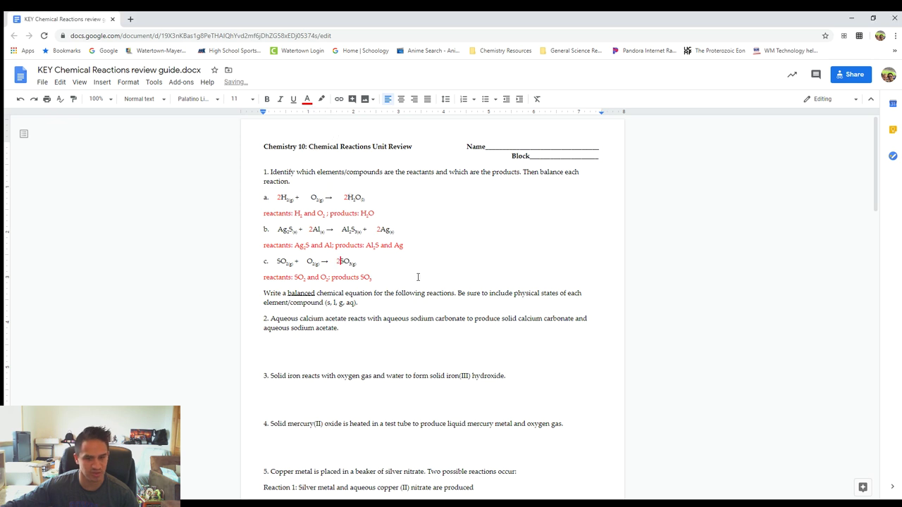
Add a red coefficient 2 before SO₂, then highlight the 2SO₂ and O₂ terms for review.
{"action": "left_click", "coordinate": [274, 262]}
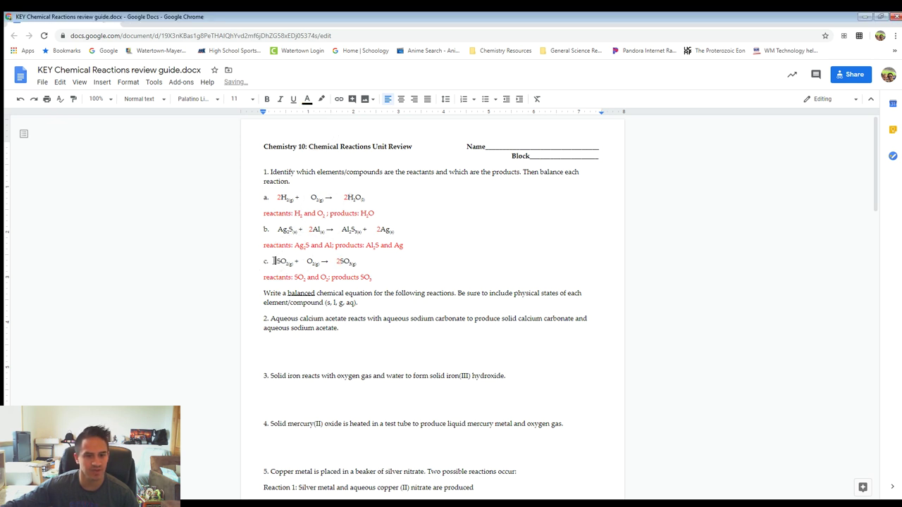
{"action": "left_click", "coordinate": [306, 99]}
{"action": "left_click", "coordinate": [317, 198]}
{"action": "type", "text": "2"}
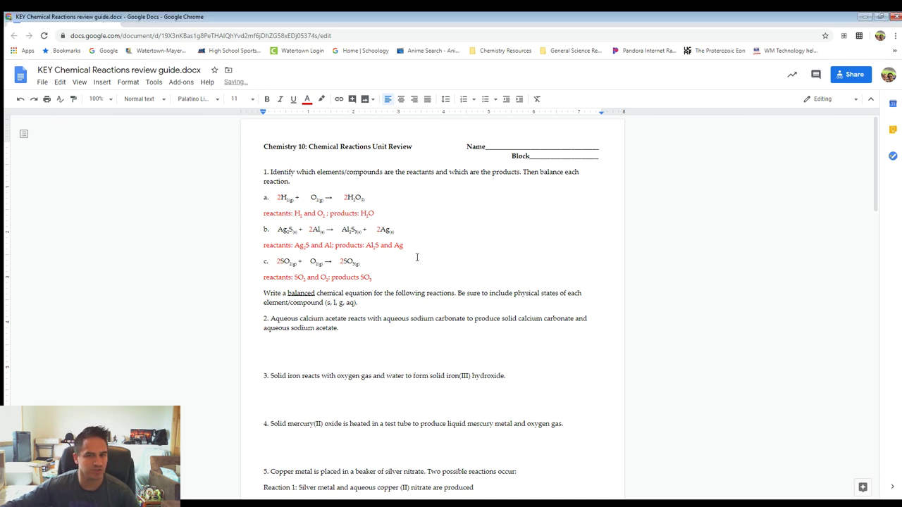
{"action": "double_click", "coordinate": [287, 263]}
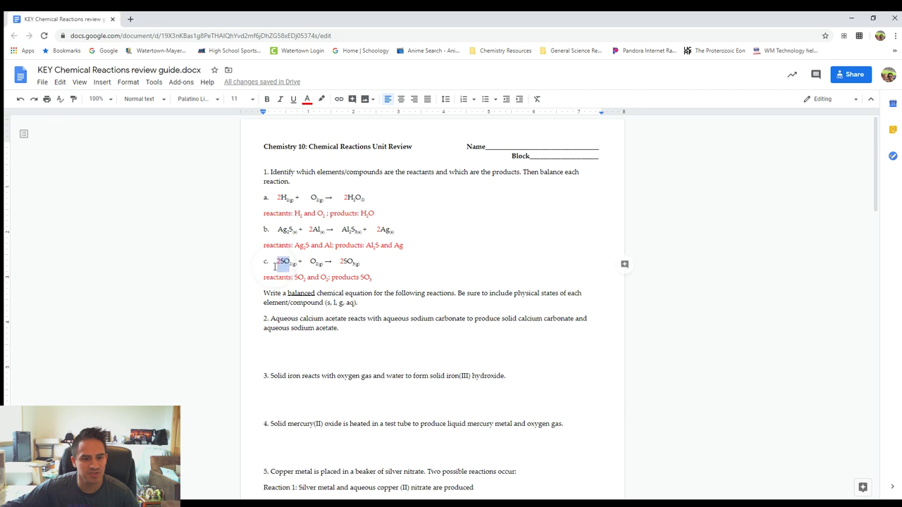
{"action": "left_click", "coordinate": [313, 262]}
{"action": "left_click_drag", "start_coordinate": [314, 262], "coordinate": [358, 265]}
{"action": "left_click", "coordinate": [363, 267]}
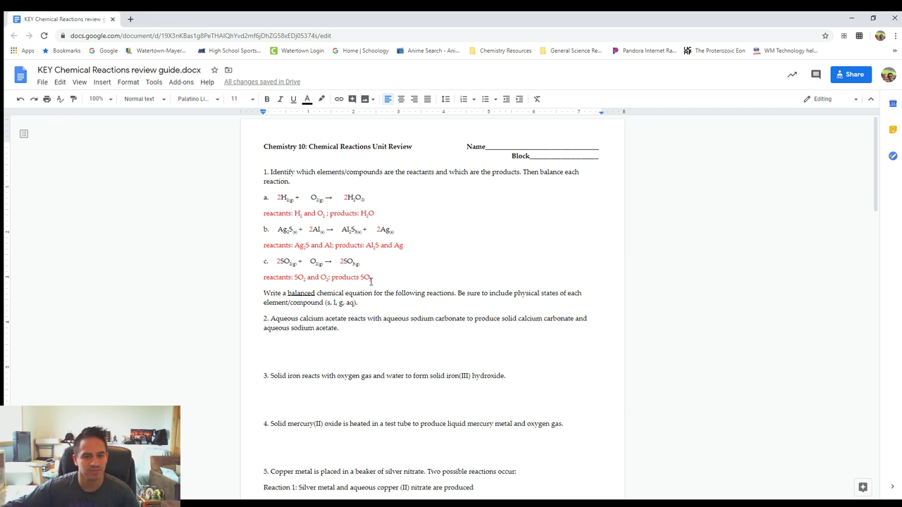
Scroll to question 2 and set red text on the blank line beneath it.
{"action": "scroll", "coordinate": [331, 341], "scroll_direction": "down", "scroll_amount": 1}
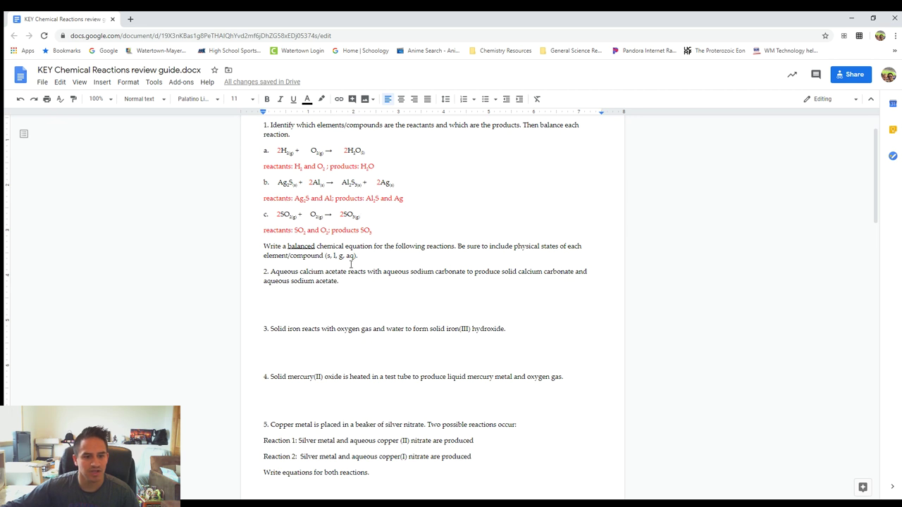
{"action": "scroll", "coordinate": [321, 281], "scroll_direction": "down", "scroll_amount": 1}
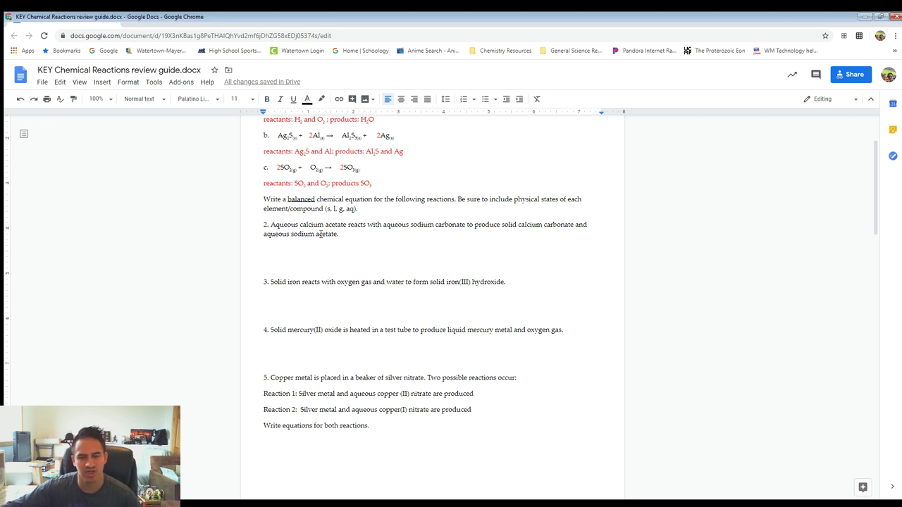
{"action": "left_click", "coordinate": [331, 242]}
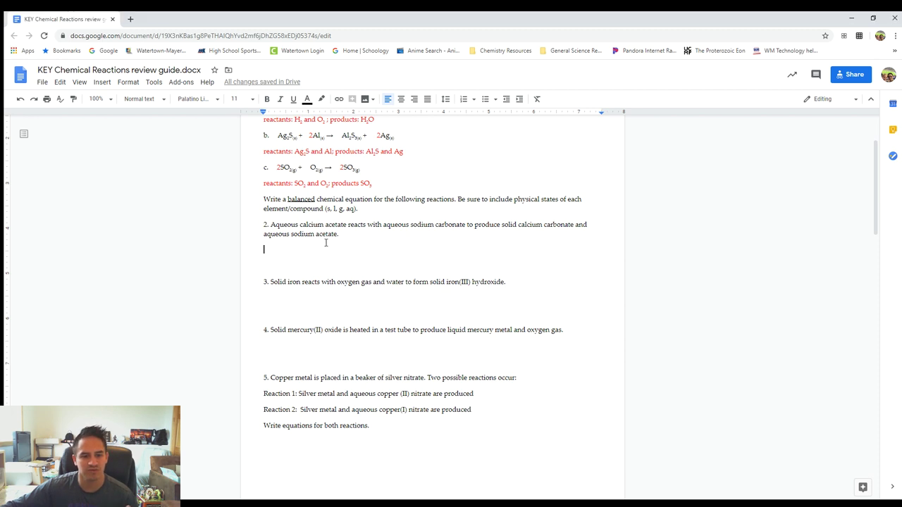
{"action": "left_click", "coordinate": [307, 99]}
{"action": "left_click", "coordinate": [314, 127]}
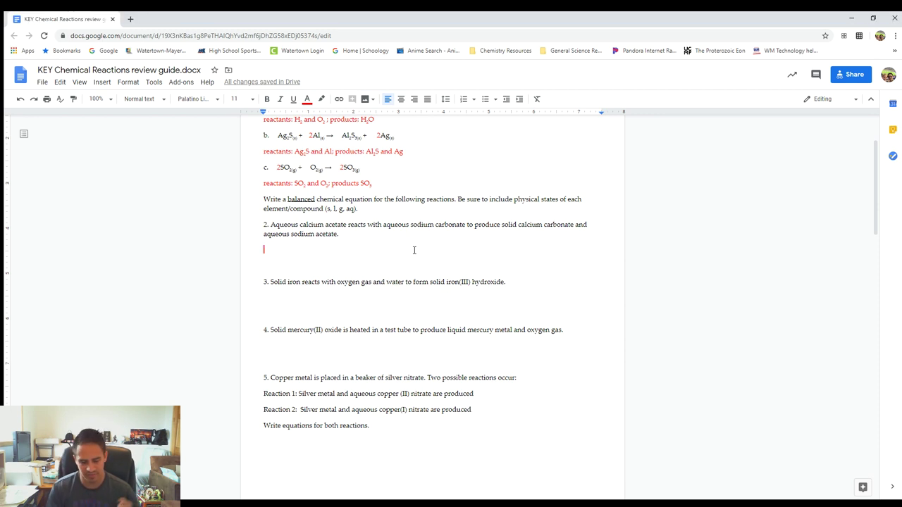
Type 'calcium acetate (aq) + sodium carbonate (aq) -> calcium carbonate (s) + sodium acetate (aq)'.
{"action": "type", "text": "calcium "}
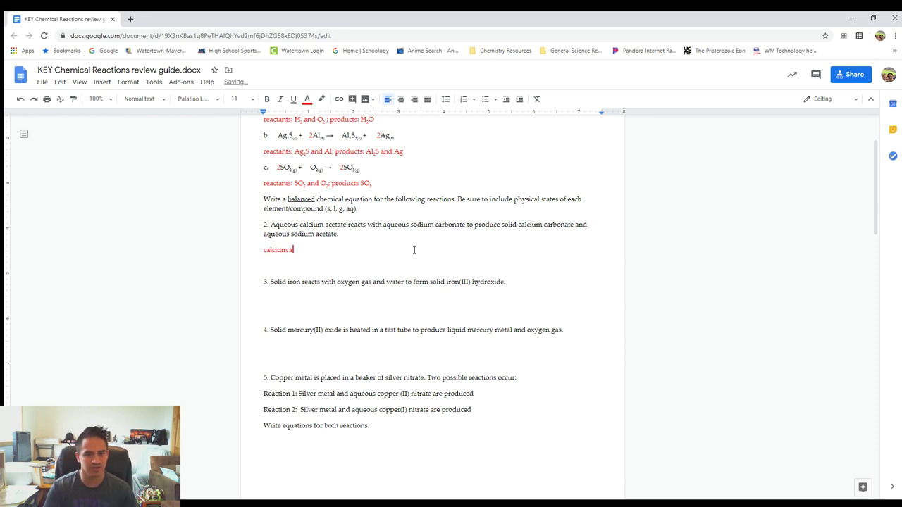
{"action": "type", "text": "acetate"}
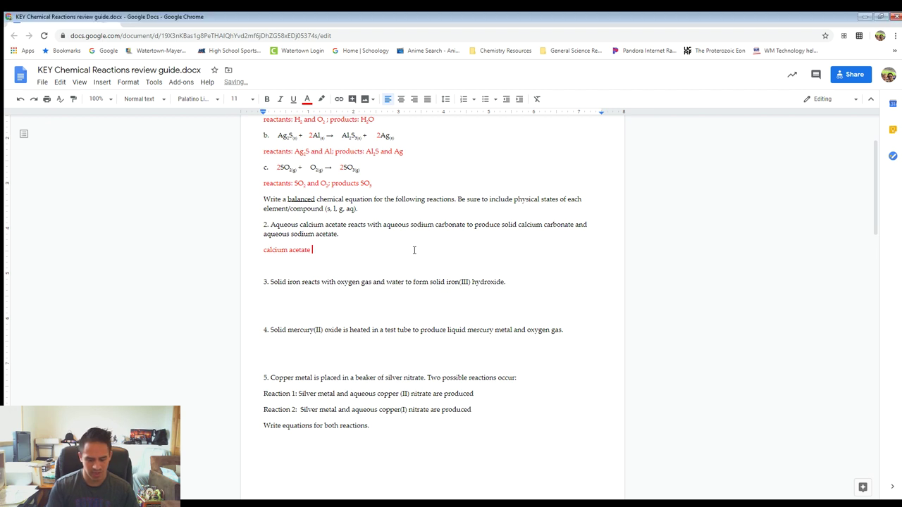
{"action": "type", "text": " (aq) + "}
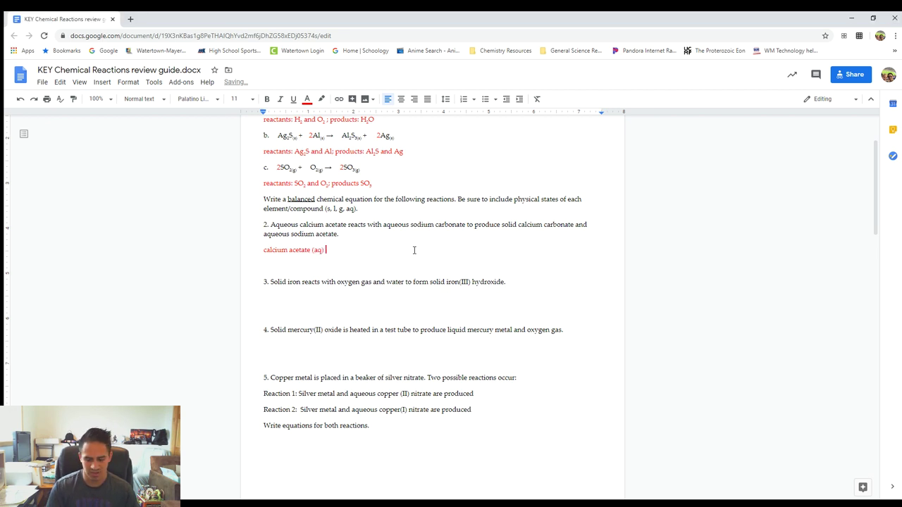
{"action": "type", "text": "so"}
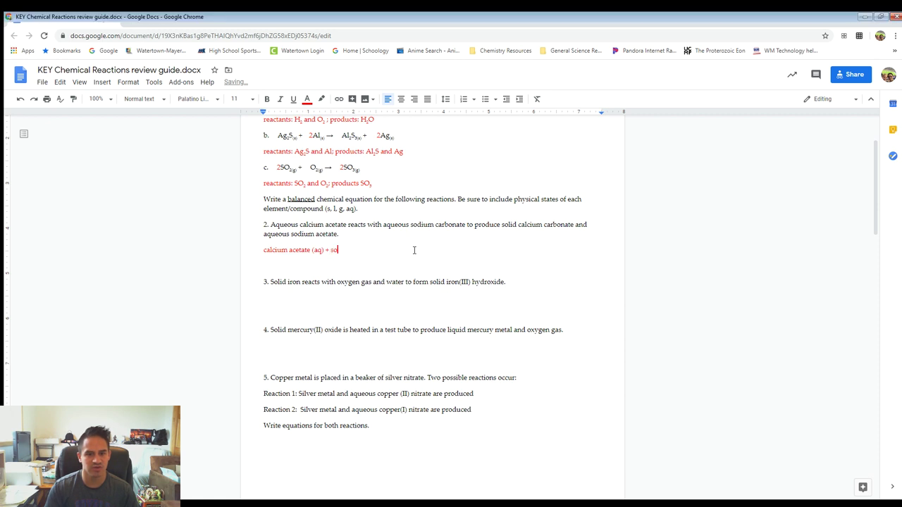
{"action": "type", "text": "dium carbonate (aq) →"}
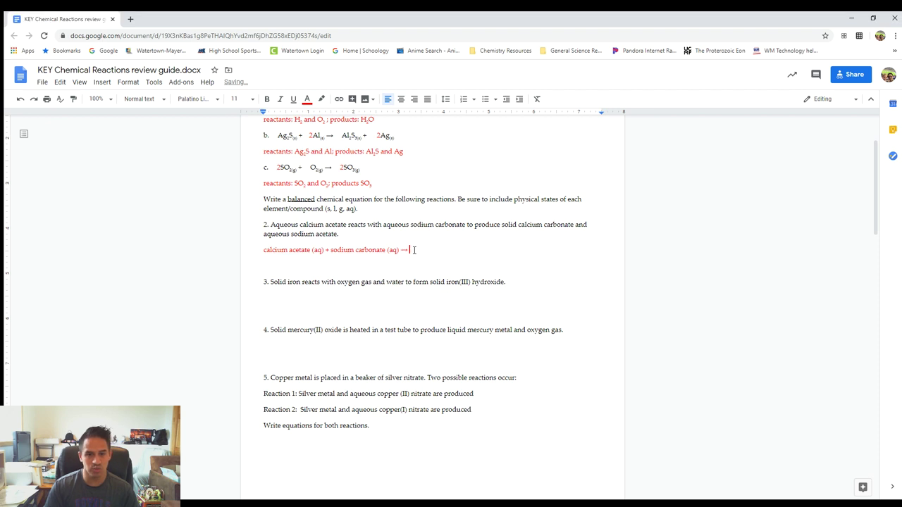
{"action": "type", "text": "q) -> "}
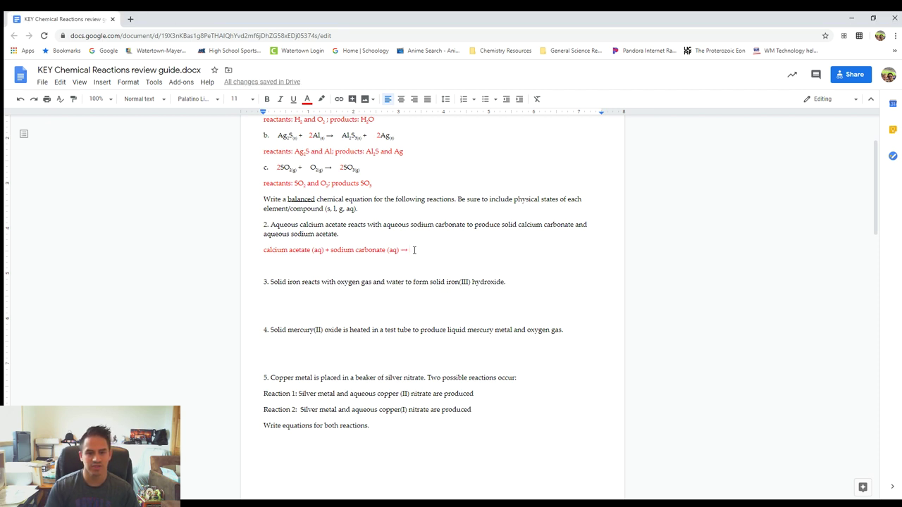
{"action": "type", "text": "calcium carbomna"}
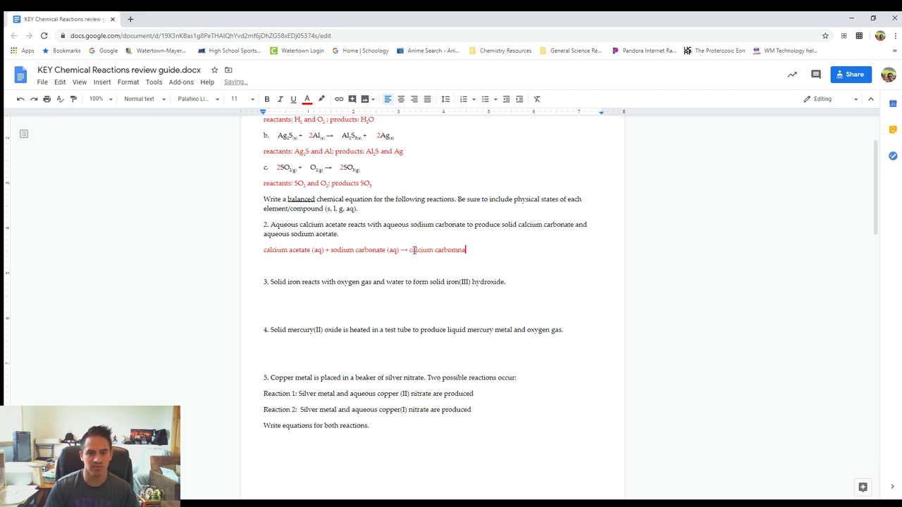
{"action": "key", "text": "BackSpace"}
{"action": "key", "text": "BackSpace"}
{"action": "key", "text": "BackSpace"}
{"action": "type", "text": "nate (s) +"}
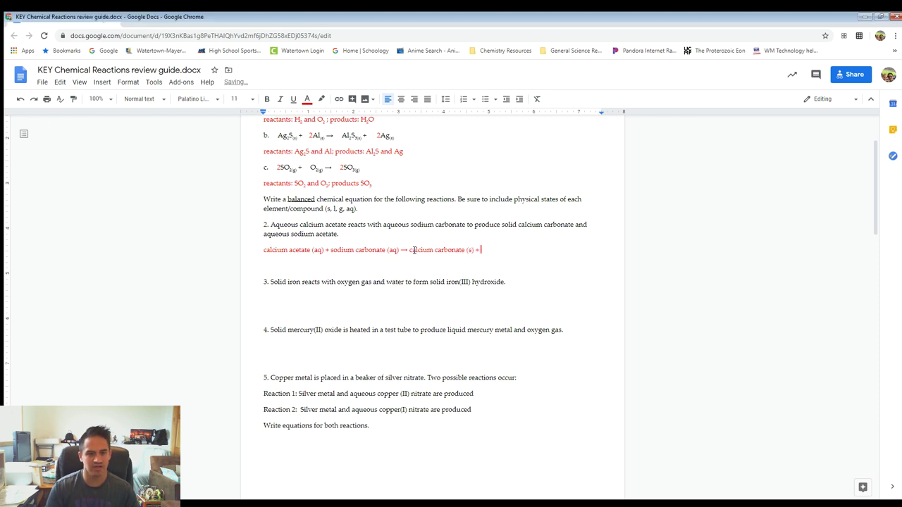
{"action": "type", "text": " sodium acetate"}
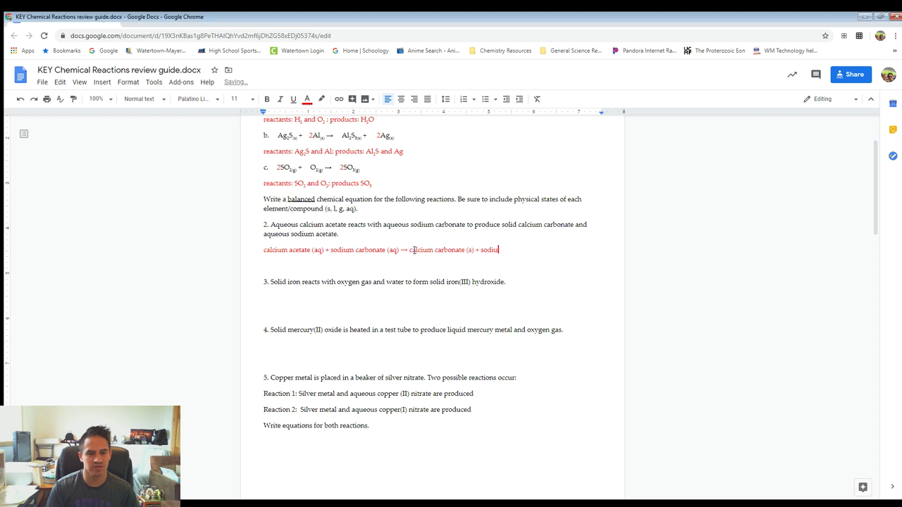